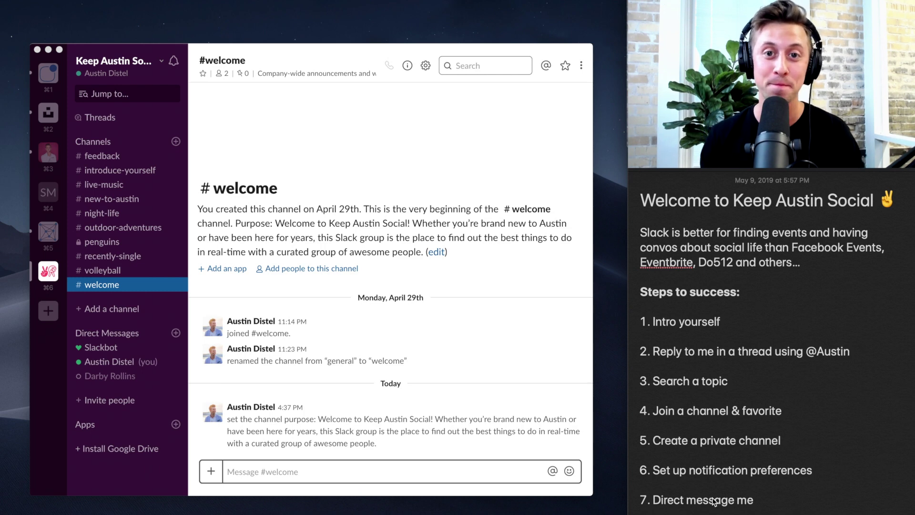
# - Open #introduce-yourself and view the 5:17 PM volleyball introduction message
pyautogui.click(349, 471)
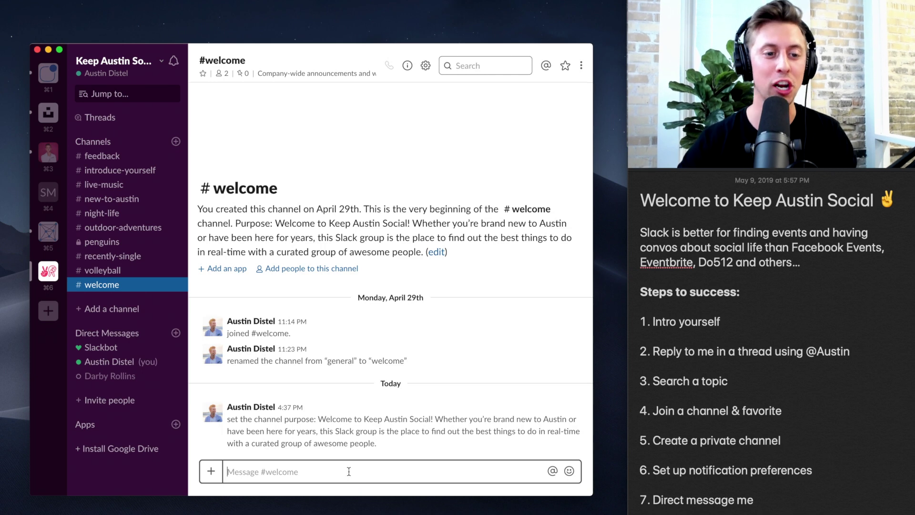
pyautogui.click(121, 173)
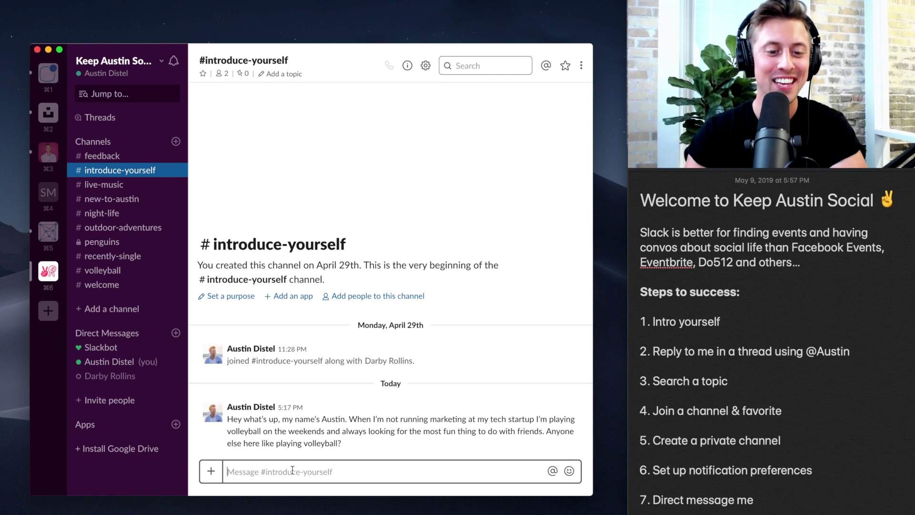
pyautogui.moveTo(524, 443)
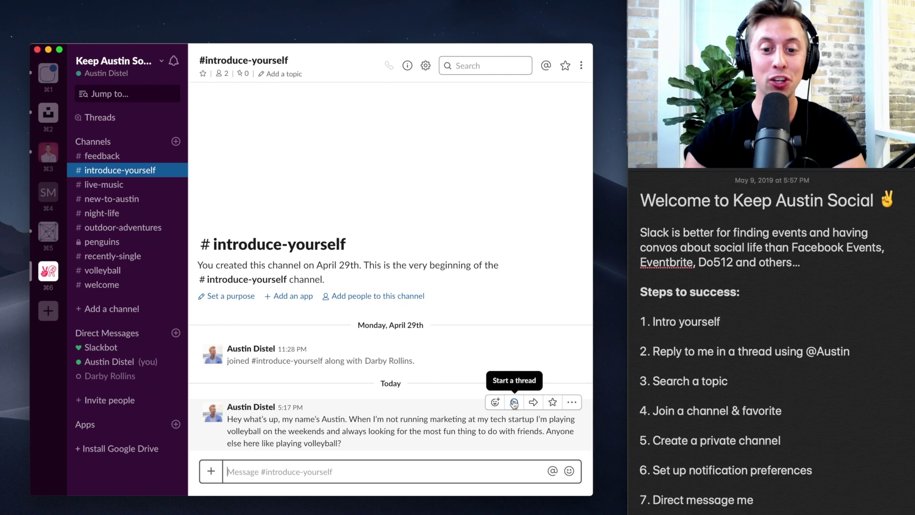
# - Reply 'I do!' in a thread on the volleyball intro, mentioning its author
pyautogui.click(514, 403)
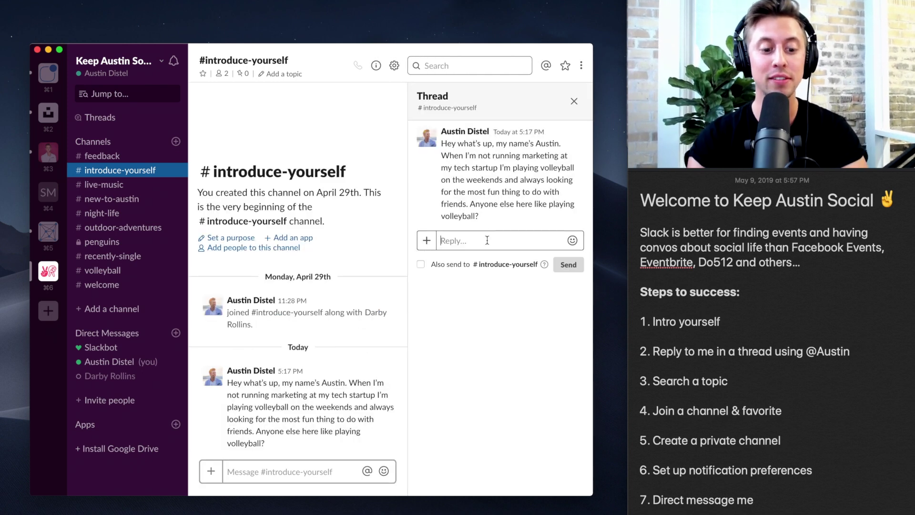
pyautogui.write('@Au')
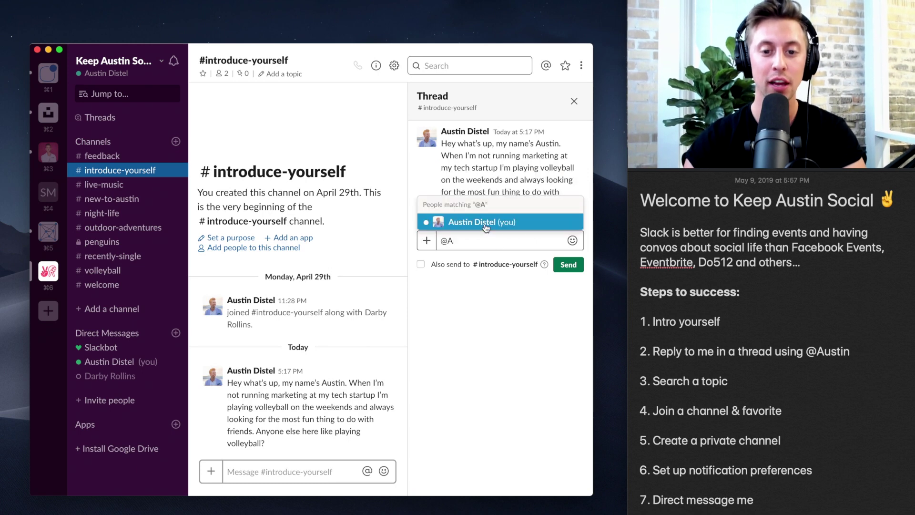
pyautogui.press('Return')
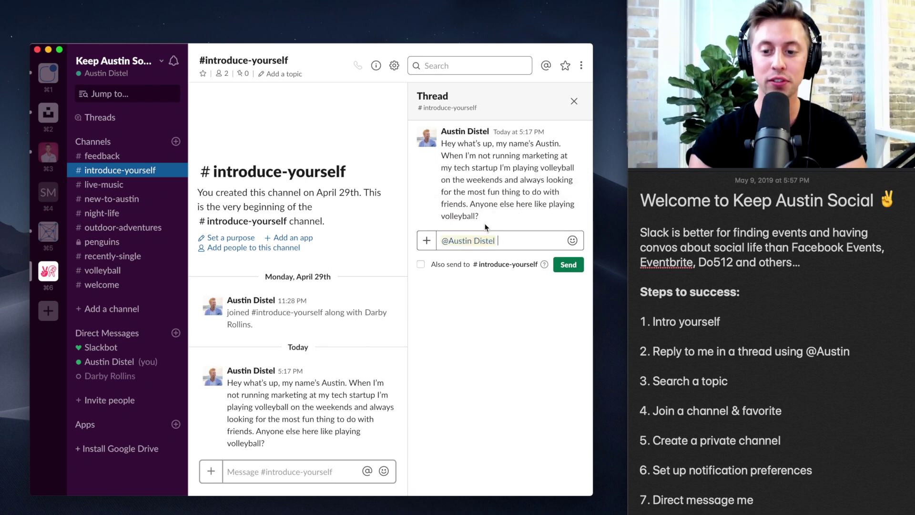
pyautogui.write('I do!')
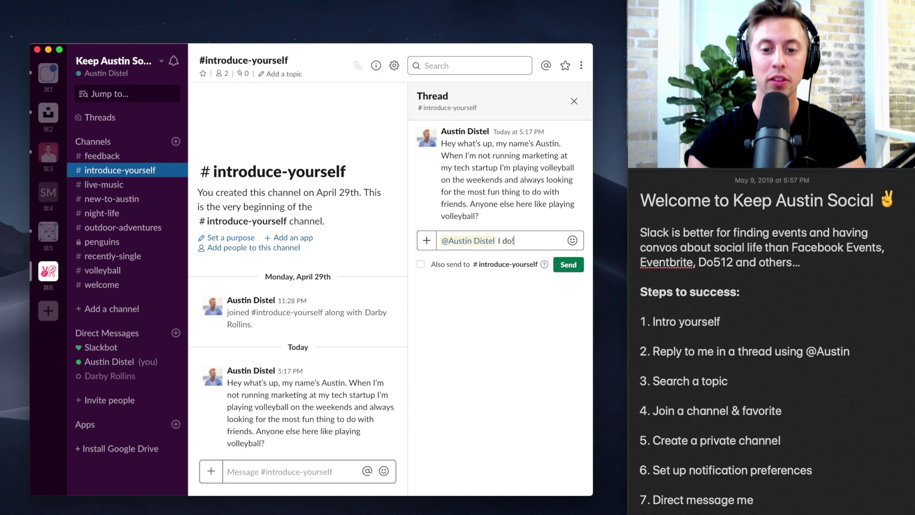
pyautogui.press('Return')
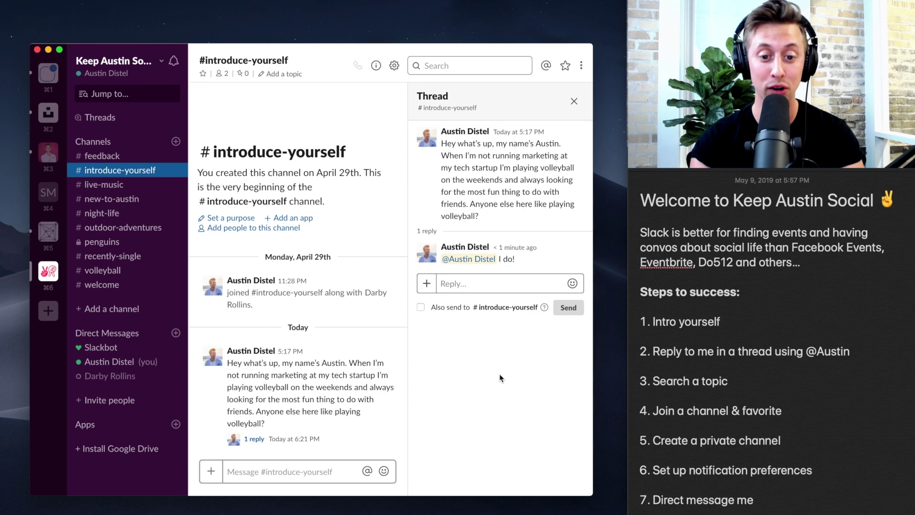
# - Post a second thread reply, 'I do too!'
pyautogui.write('I do too!')
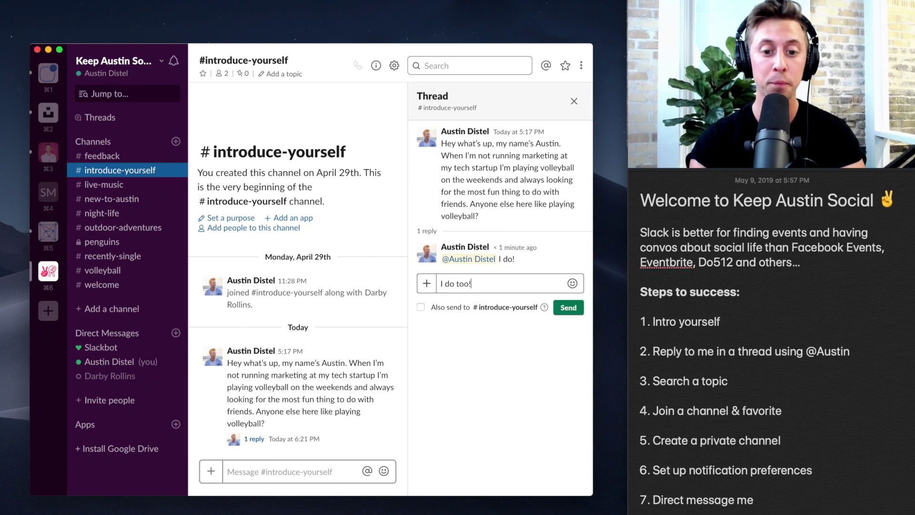
pyautogui.hotkey('shift', 'Return')
pyautogui.press('BackSpace')
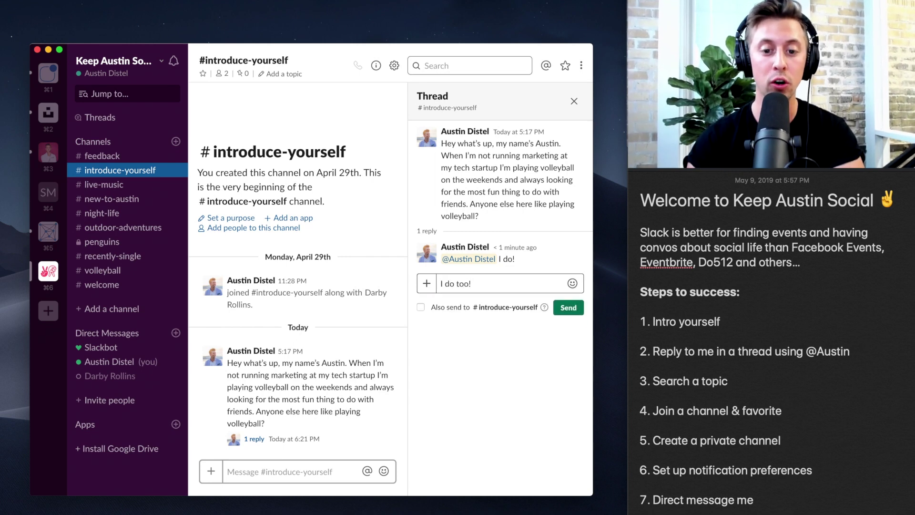
pyautogui.press('Return')
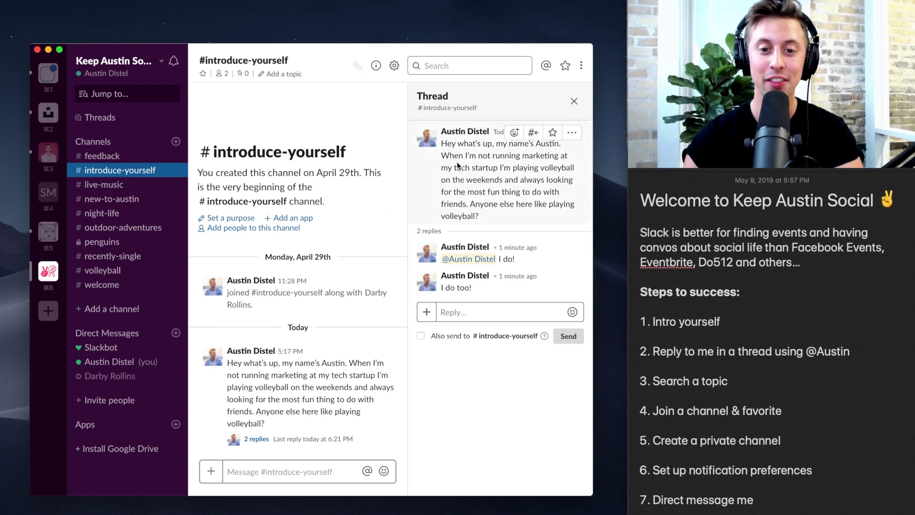
# - Search 'concerts' and open the Blink 182 and Lil Wayne post in #live-music, closing the thread panel
pyautogui.click(456, 67)
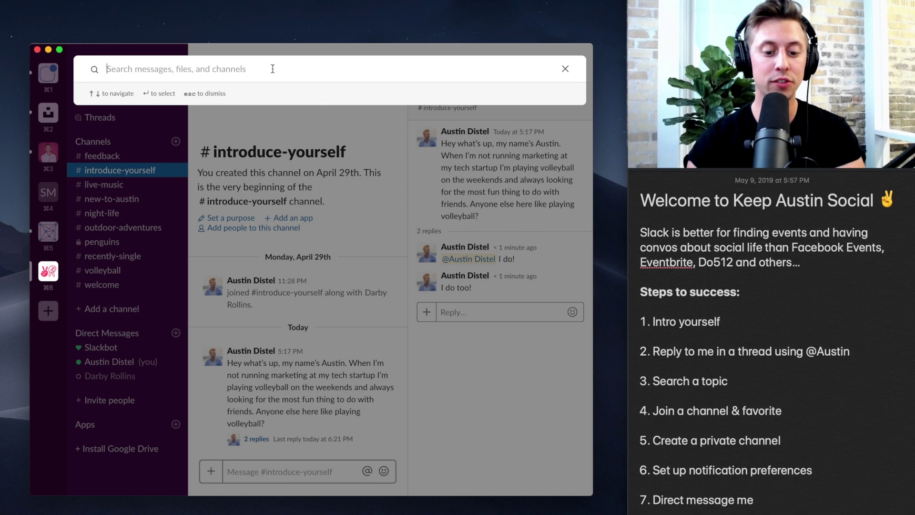
pyautogui.write('concerts')
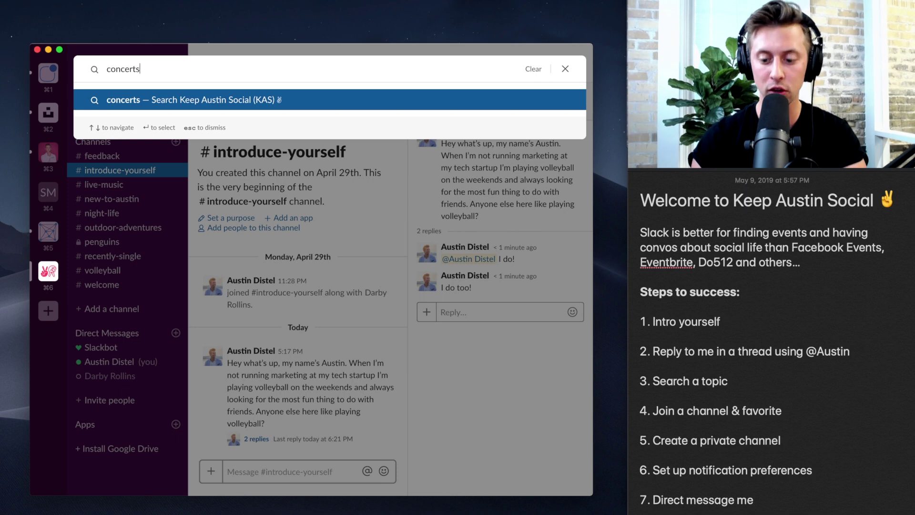
pyautogui.press('Return')
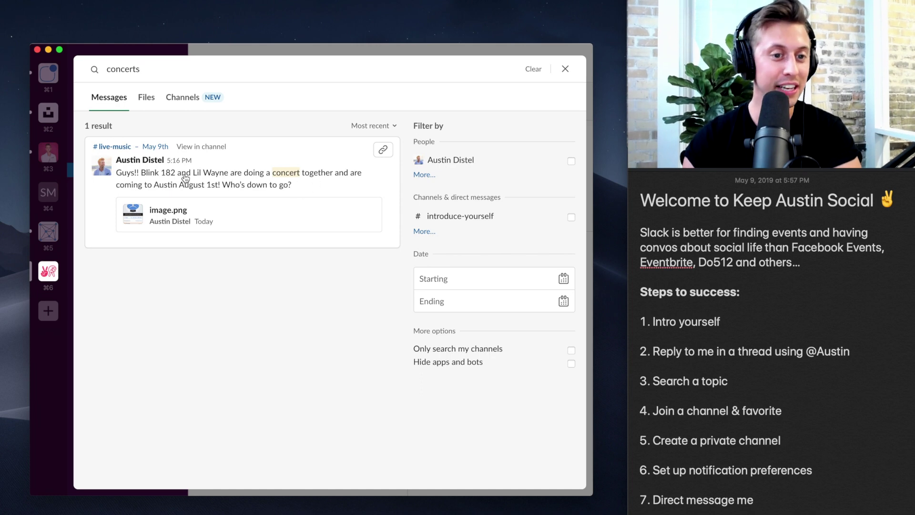
pyautogui.click(270, 195)
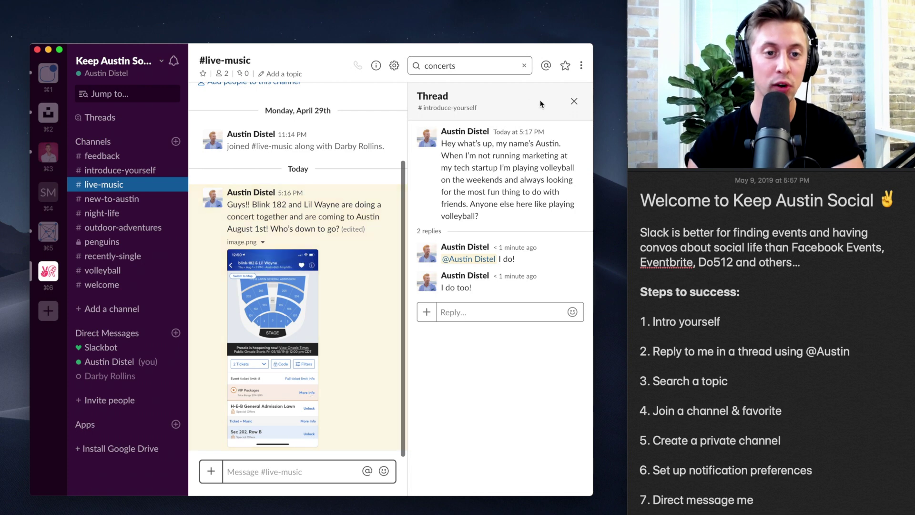
pyautogui.click(574, 101)
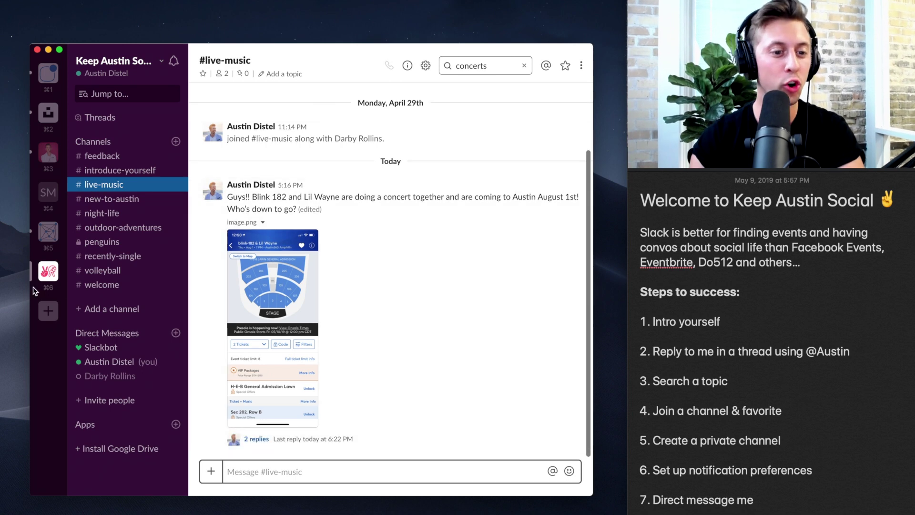
# - Create a new public channel named 'kickball'
pyautogui.click(99, 310)
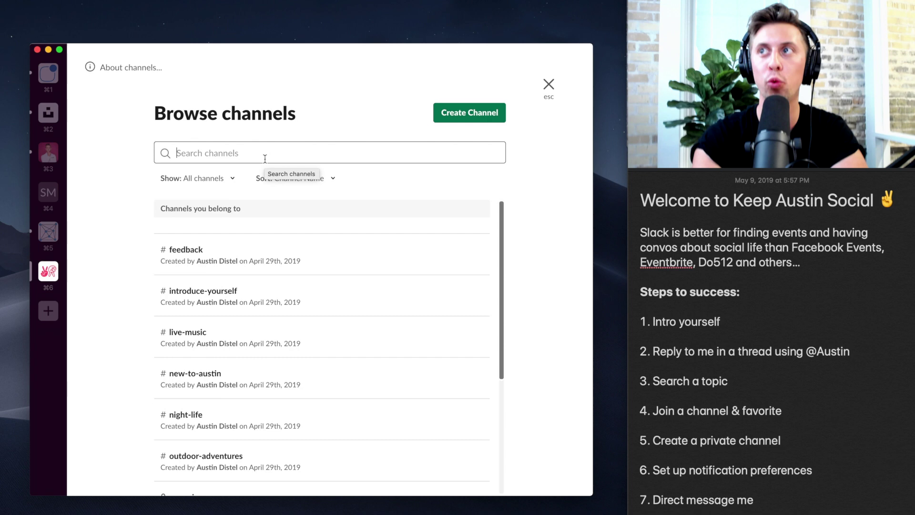
pyautogui.write('kick')
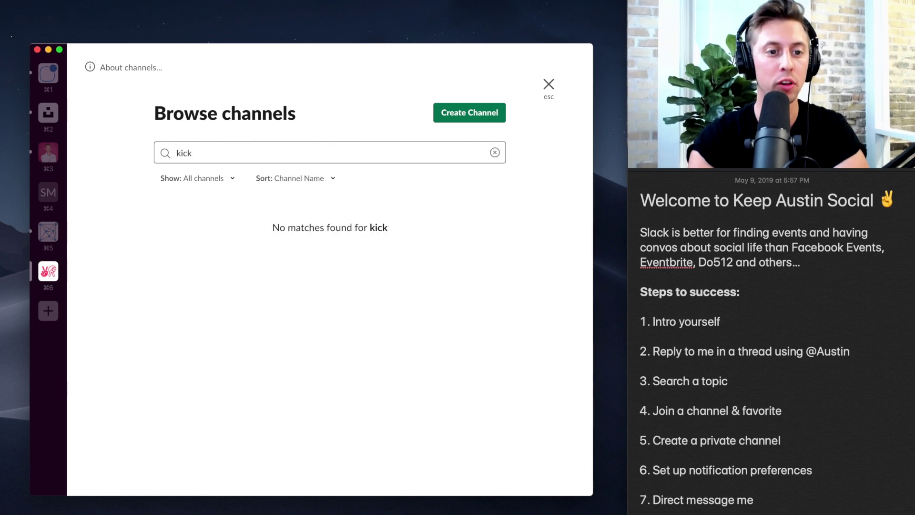
pyautogui.write('ball')
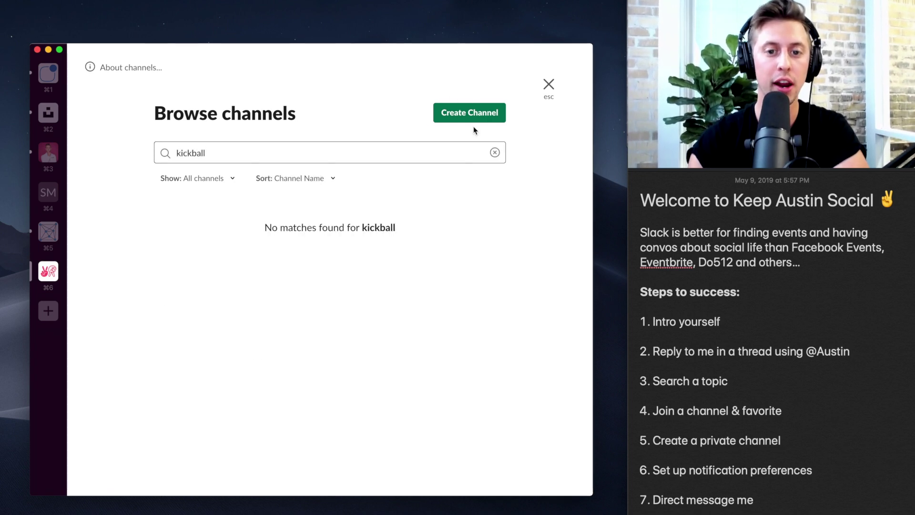
pyautogui.click(473, 118)
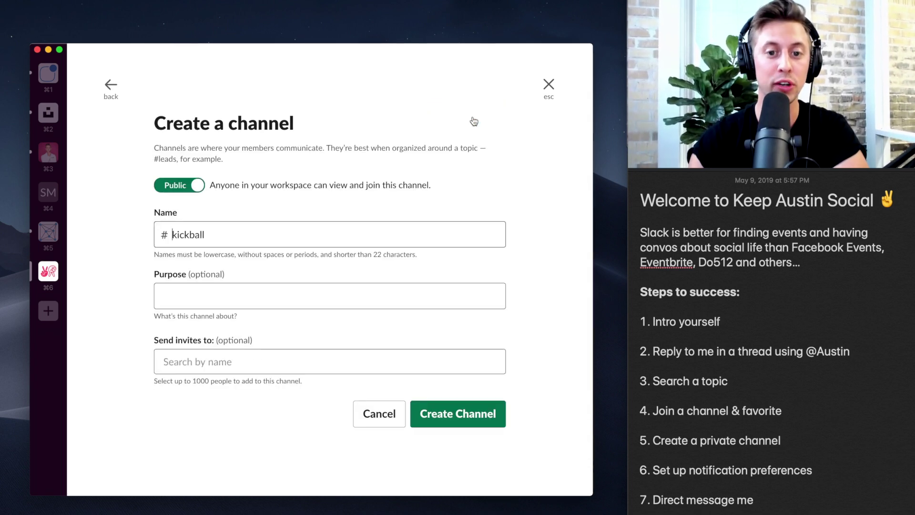
pyautogui.click(456, 419)
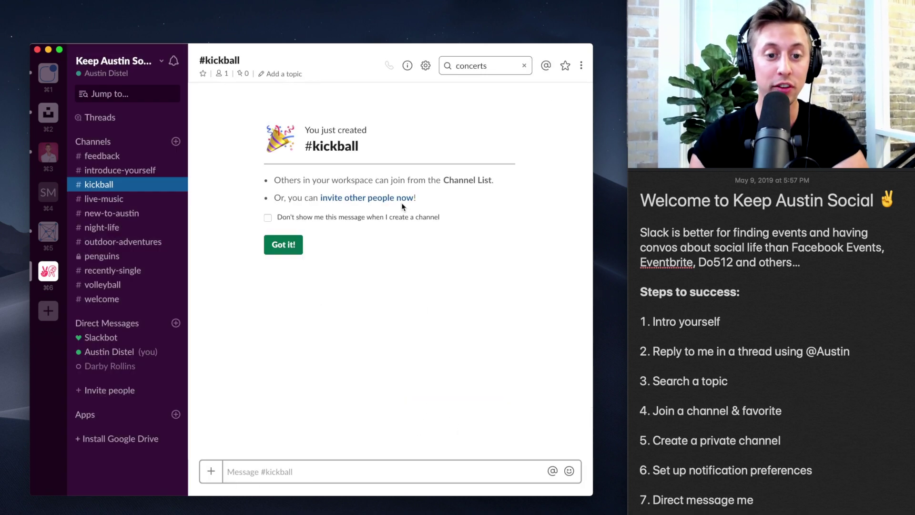
# - Invite the other workspace member to #kickball
pyautogui.click(361, 203)
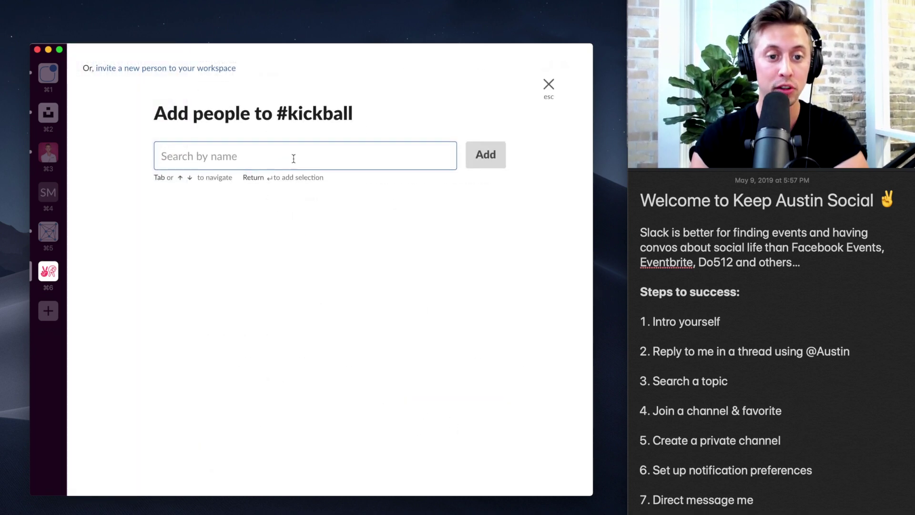
pyautogui.write('da')
pyautogui.click(248, 224)
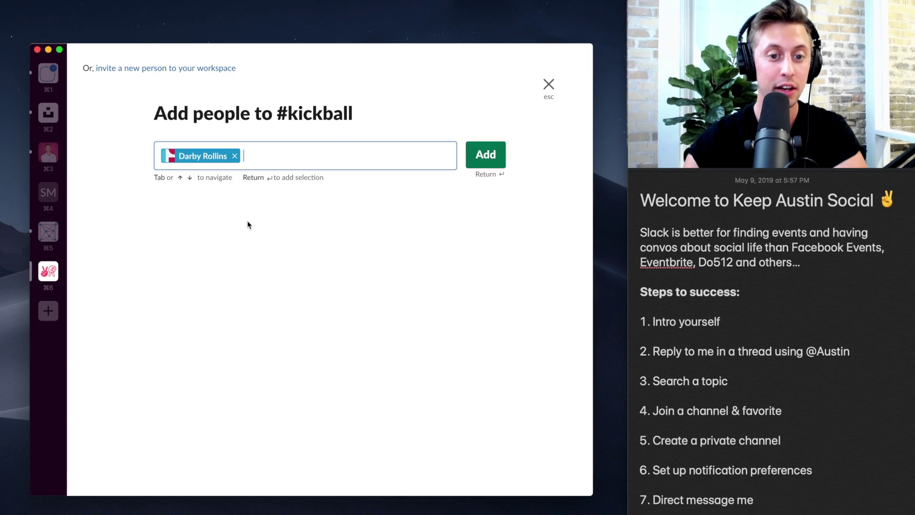
pyautogui.press('Return')
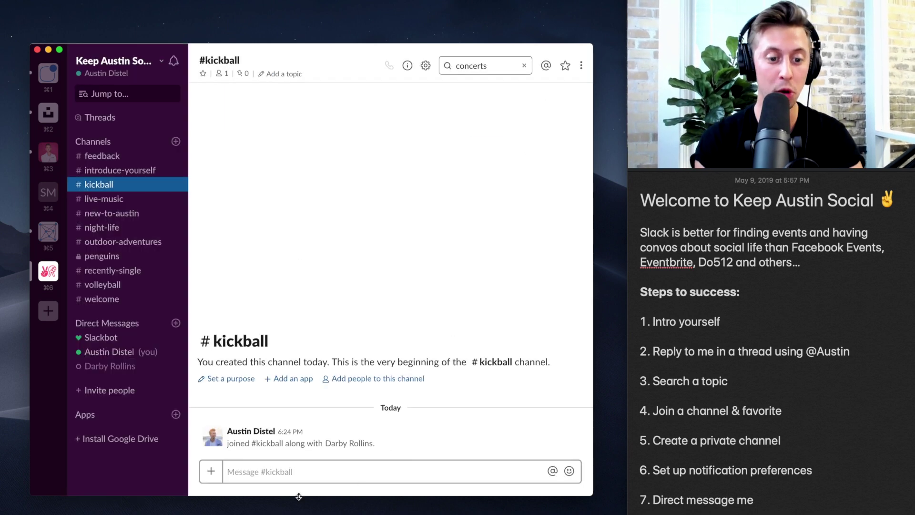
# - Convert #kickball to a private channel via Additional options
pyautogui.click(426, 68)
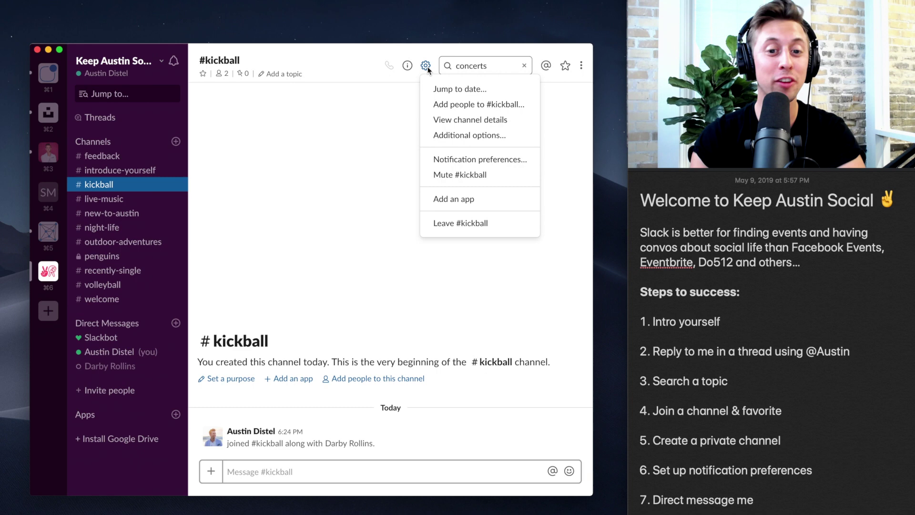
pyautogui.click(463, 136)
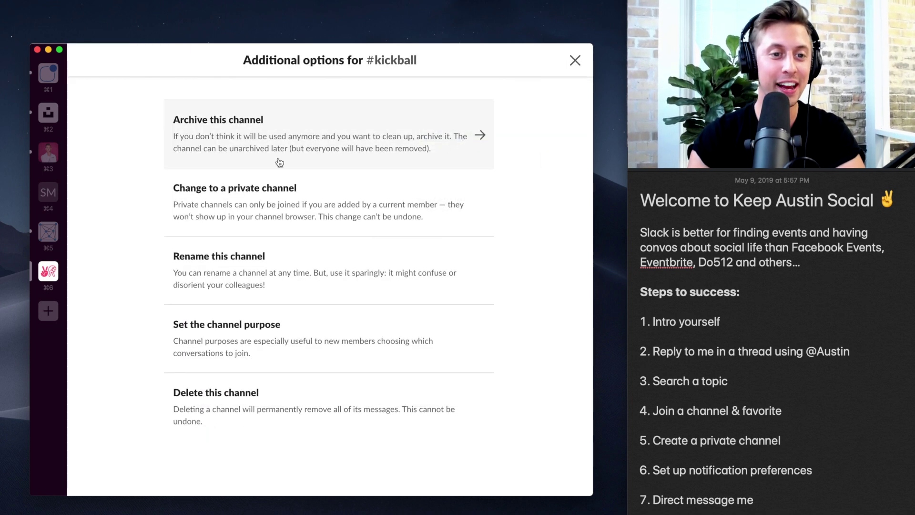
pyautogui.click(402, 196)
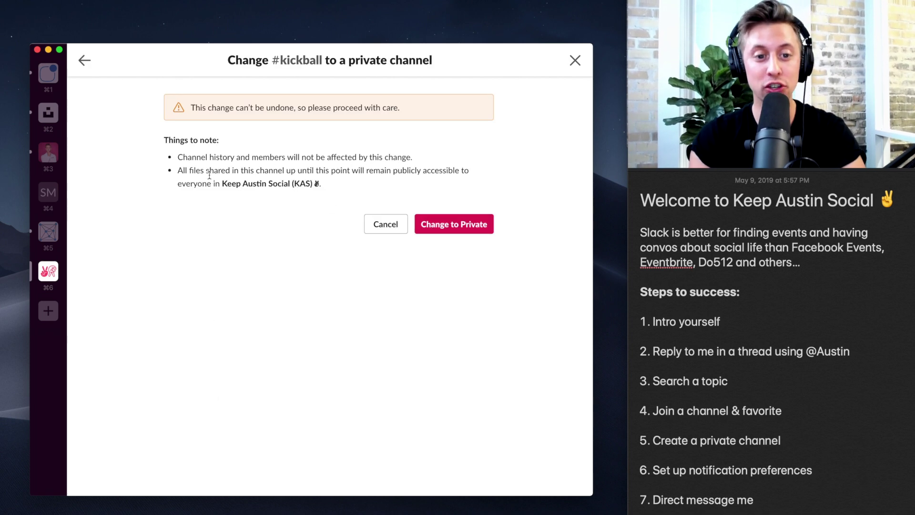
pyautogui.click(462, 234)
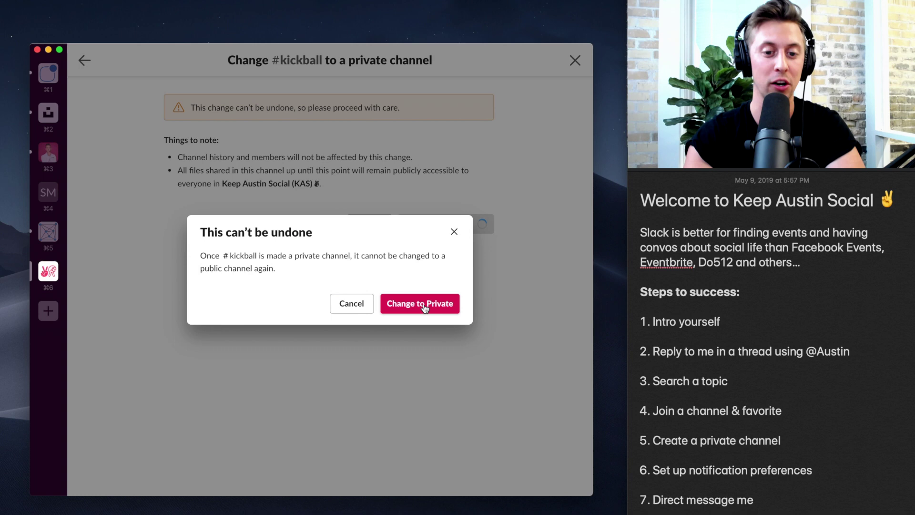
pyautogui.click(424, 308)
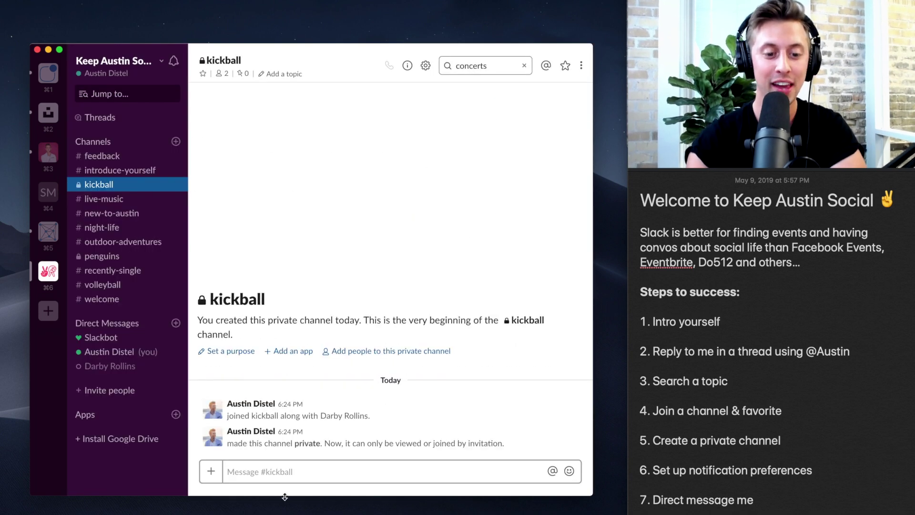
# - Post 'this is secret messges' in #kickball
pyautogui.click(265, 461)
pyautogui.write('this is secret')
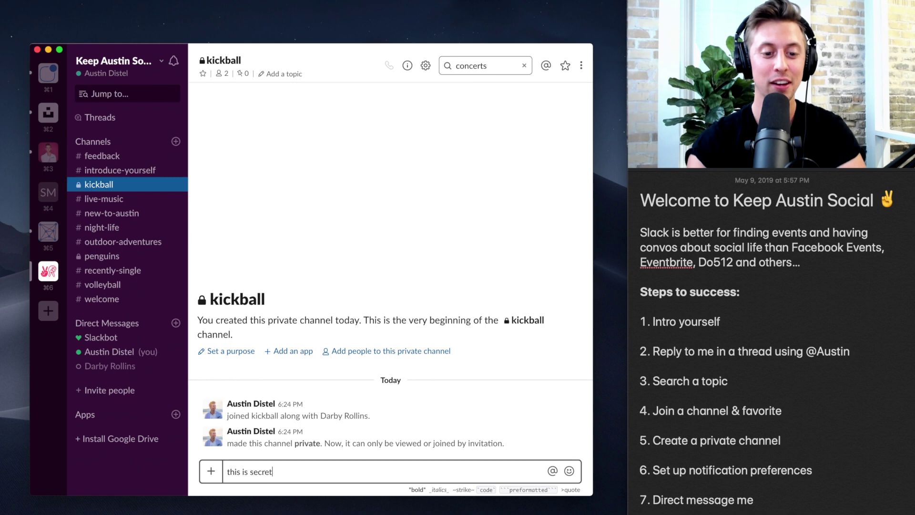
pyautogui.write(' mess')
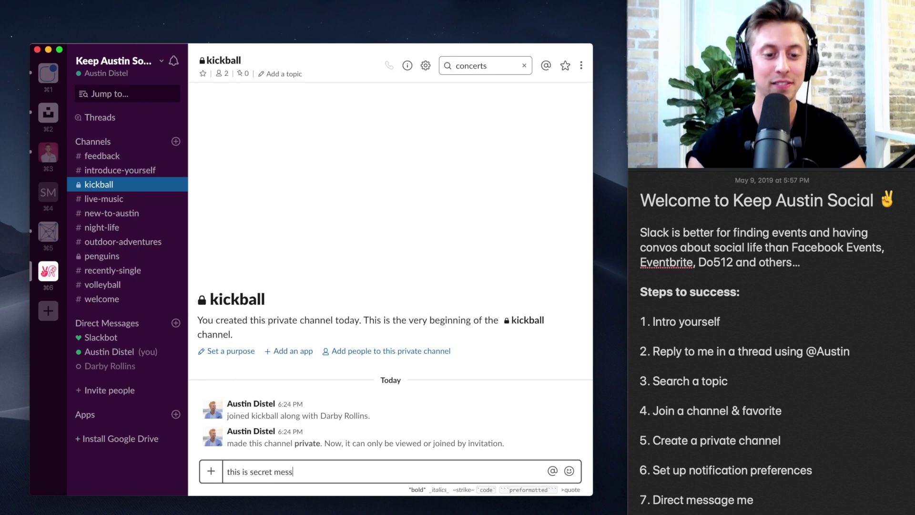
pyautogui.write('ges')
pyautogui.press('Return')
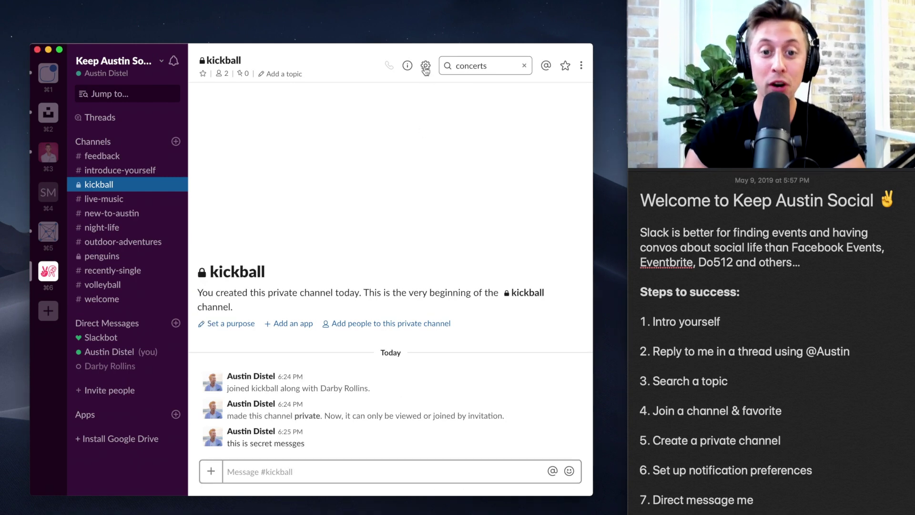
# - Review #kickball's notification preferences and close them unchanged
pyautogui.click(425, 67)
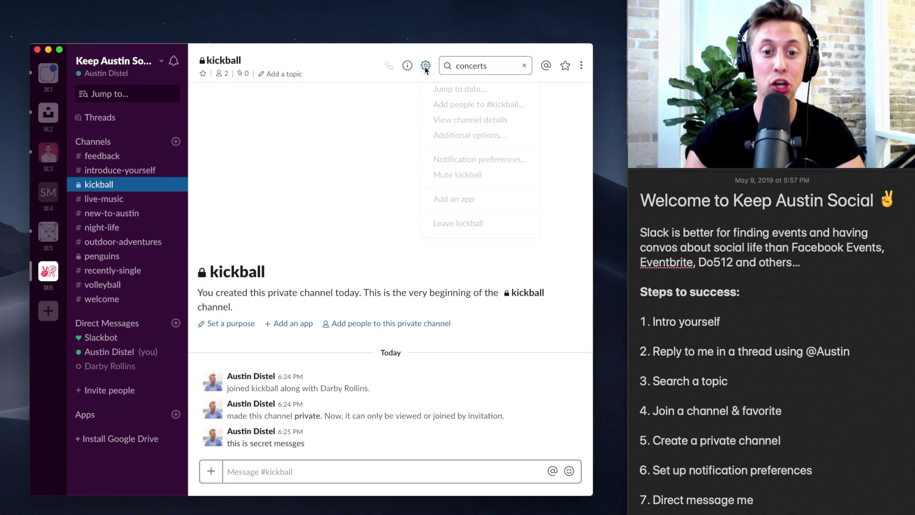
pyautogui.click(447, 162)
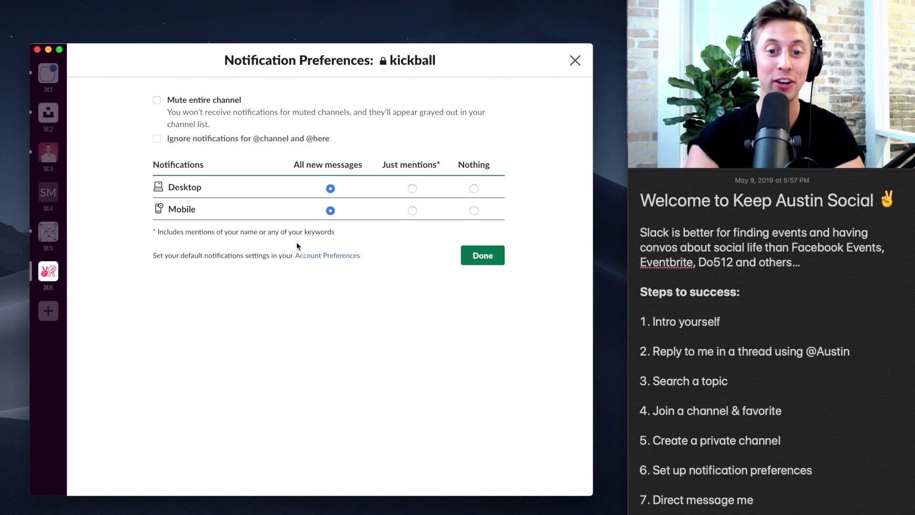
pyautogui.click(575, 61)
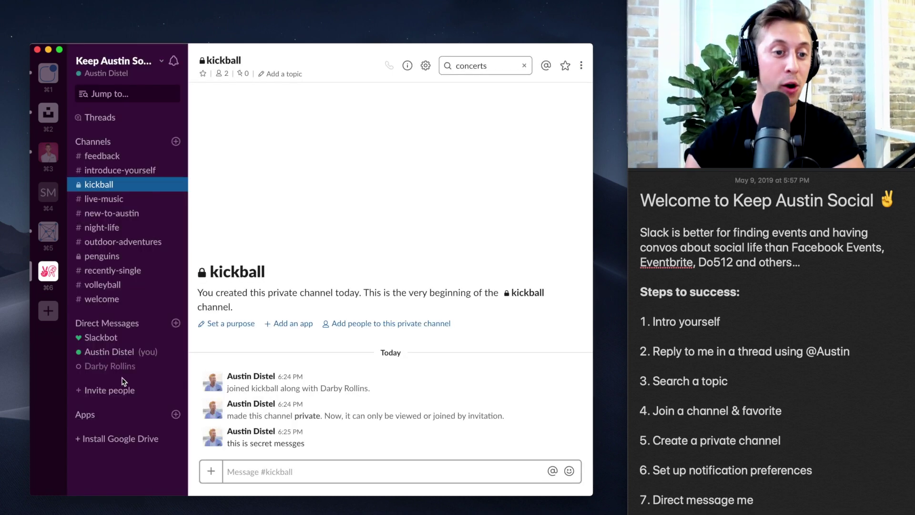
# - Set #live-music desktop and mobile notifications to Just mentions
pyautogui.click(118, 200)
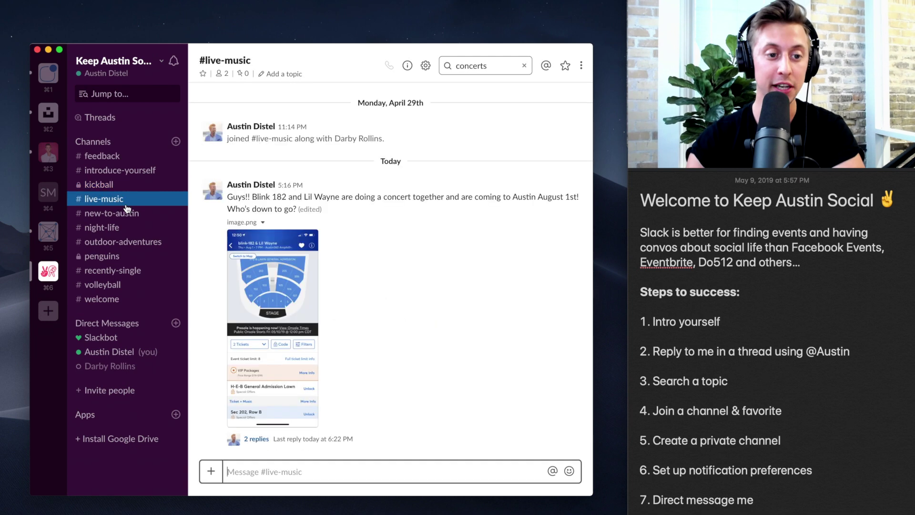
pyautogui.click(426, 67)
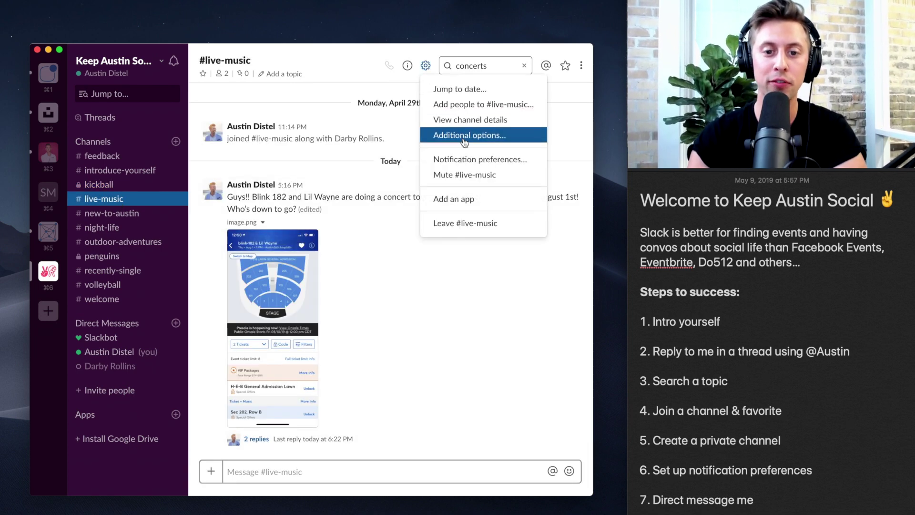
pyautogui.click(464, 160)
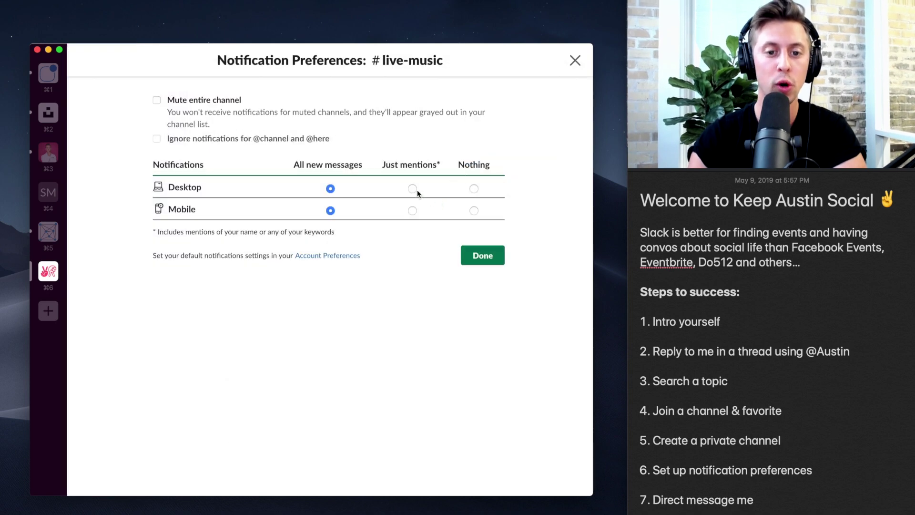
pyautogui.click(412, 189)
pyautogui.click(412, 211)
pyautogui.click(475, 258)
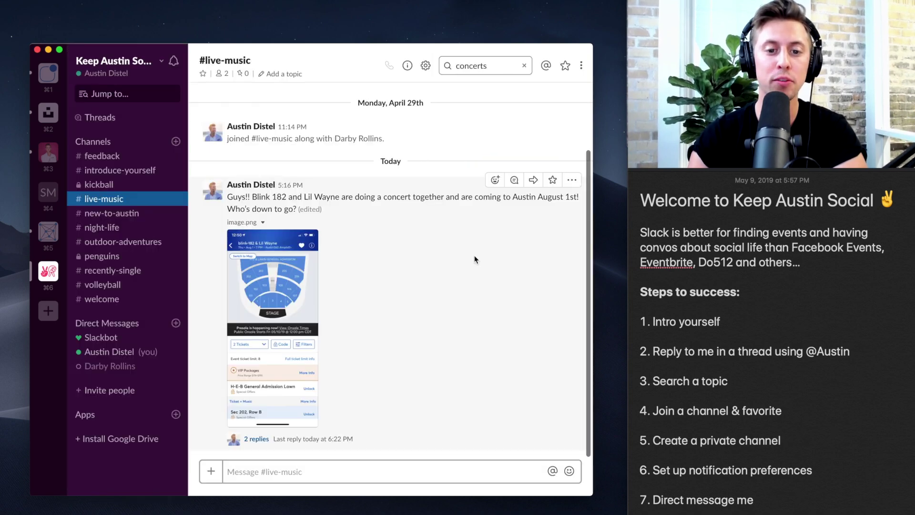
# - Mute the #night-life channel
pyautogui.click(101, 227)
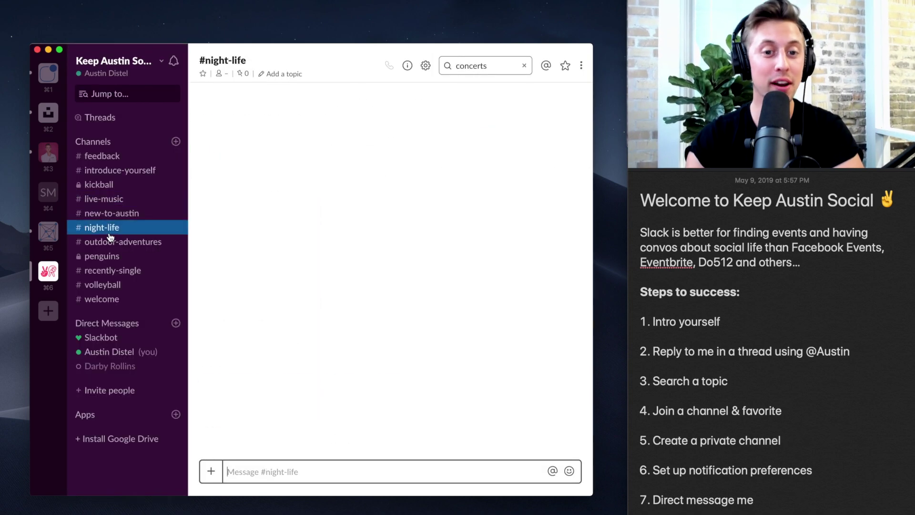
pyautogui.click(426, 66)
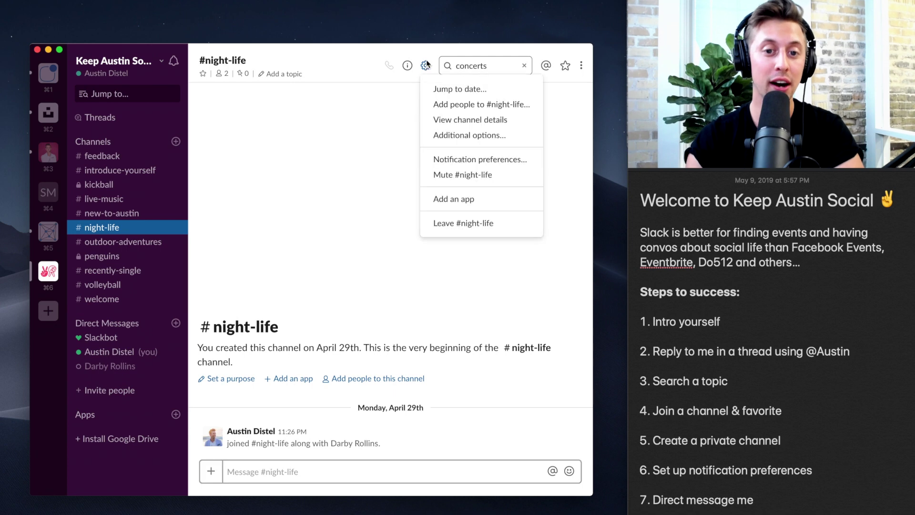
pyautogui.click(459, 178)
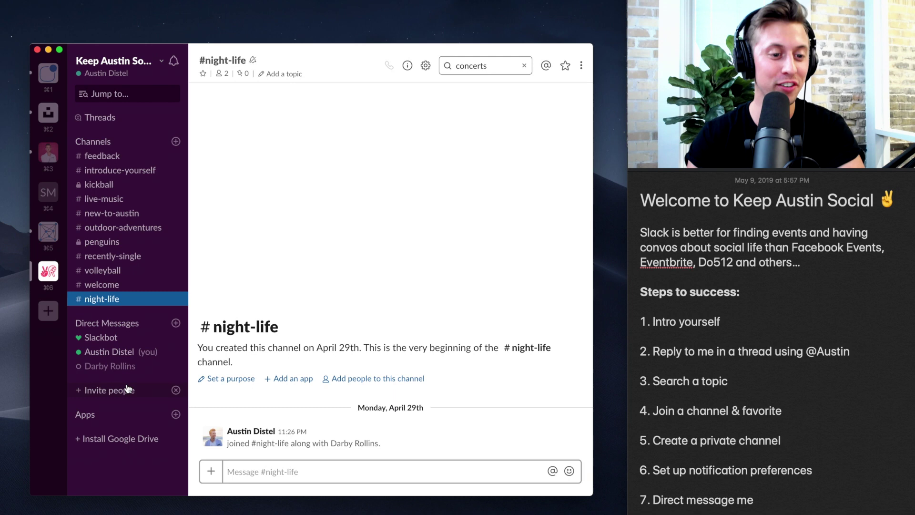
# - Send 'hey man how bout tacos in an hour?' as a direct message to the other member
pyautogui.click(109, 366)
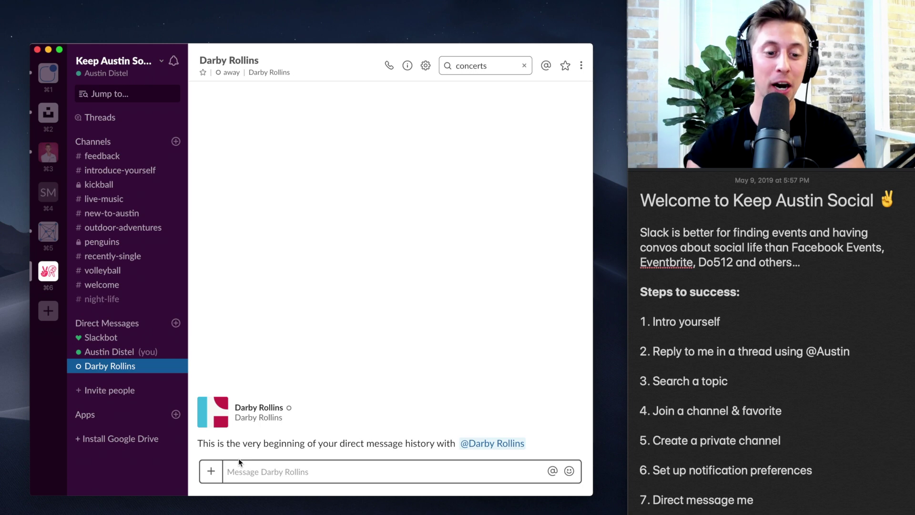
pyautogui.write('hey man')
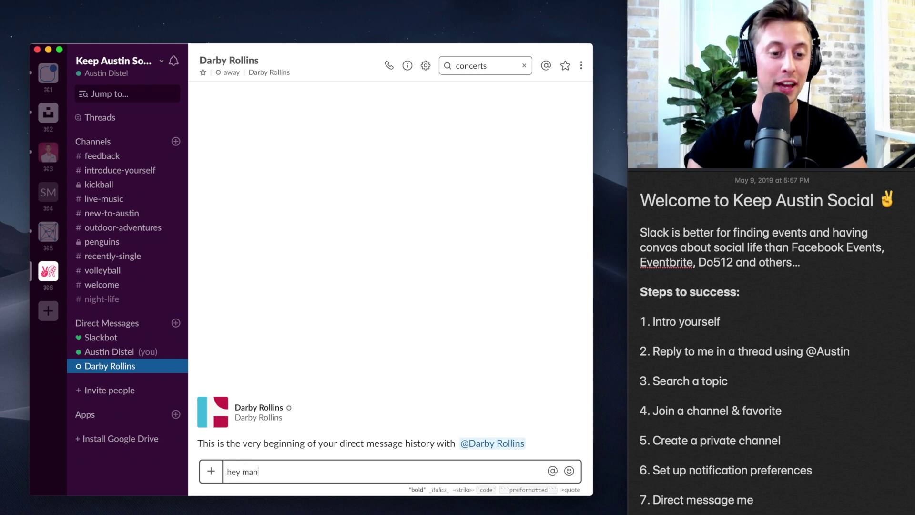
pyautogui.write(' how bout ')
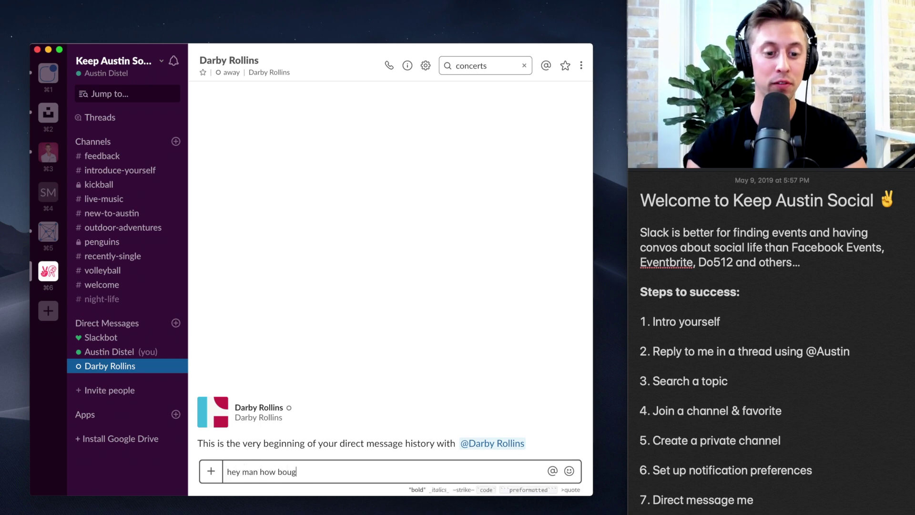
pyautogui.write('tacos ')
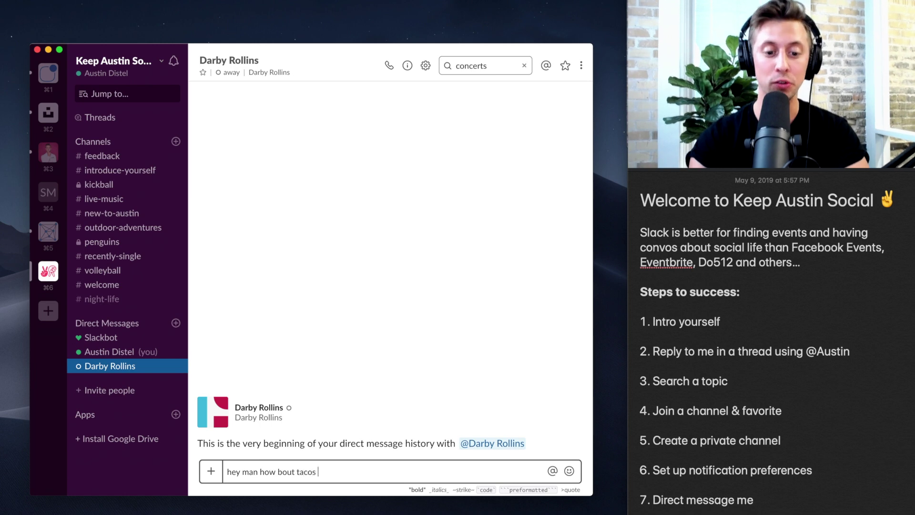
pyautogui.write('in an hour?')
pyautogui.press('Return')
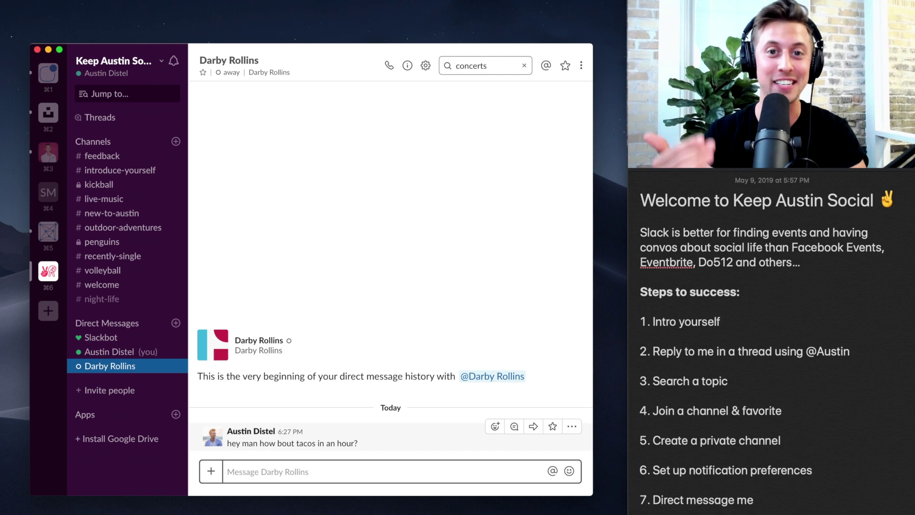
# - Clear the 'concerts' query from the search box with Escape
pyautogui.press('Escape')
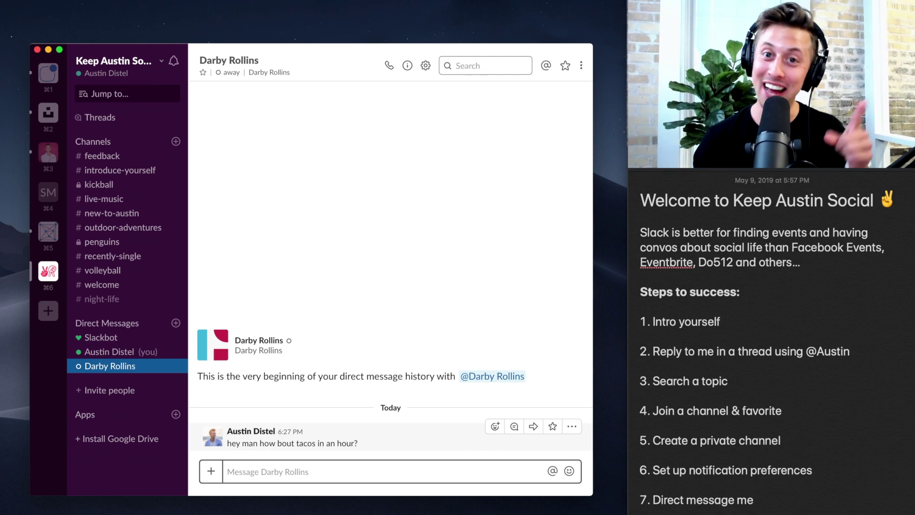